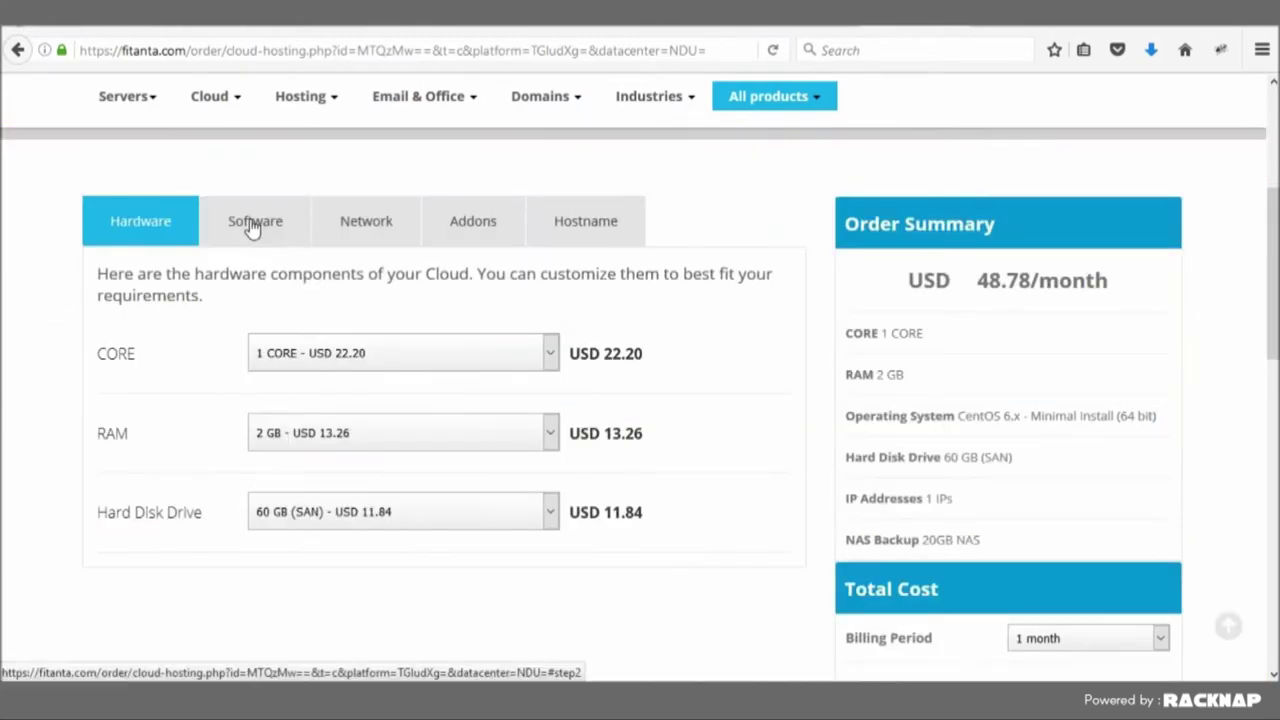
- Configure the t2.nano instance with Parallels Plesk Panel 12 Web Pro as its control panel
click(252, 224)
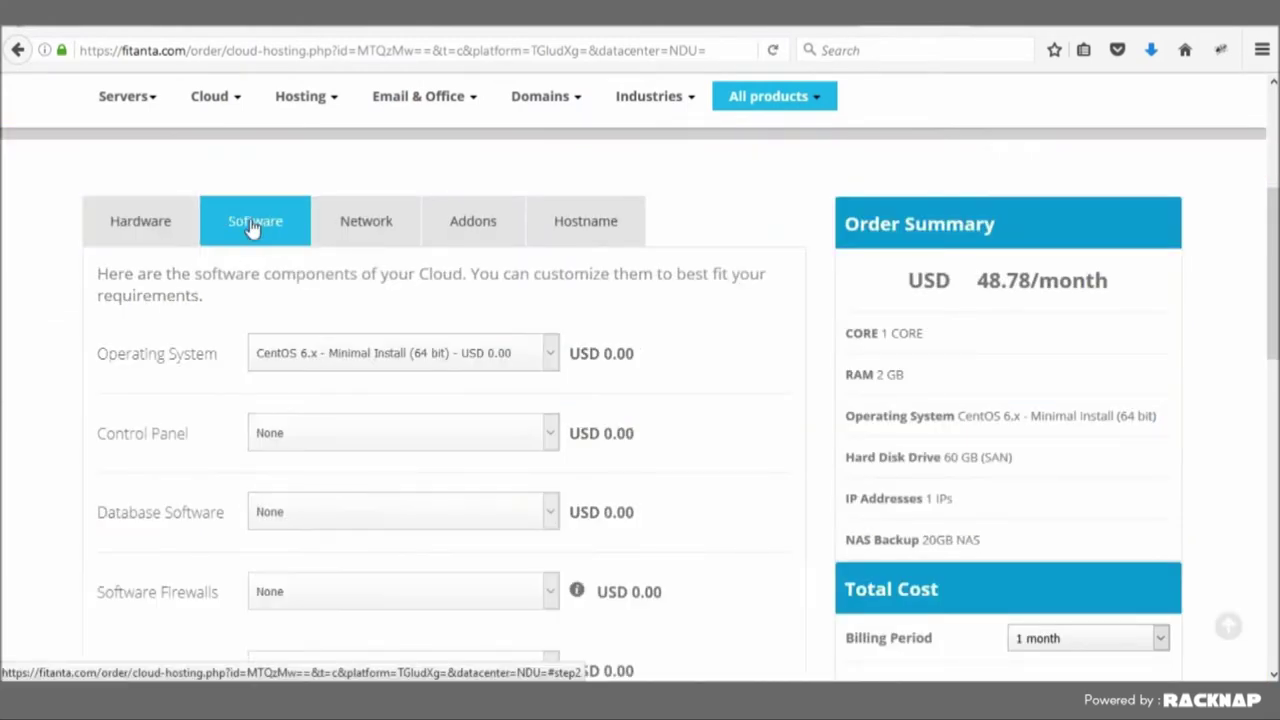
click(325, 440)
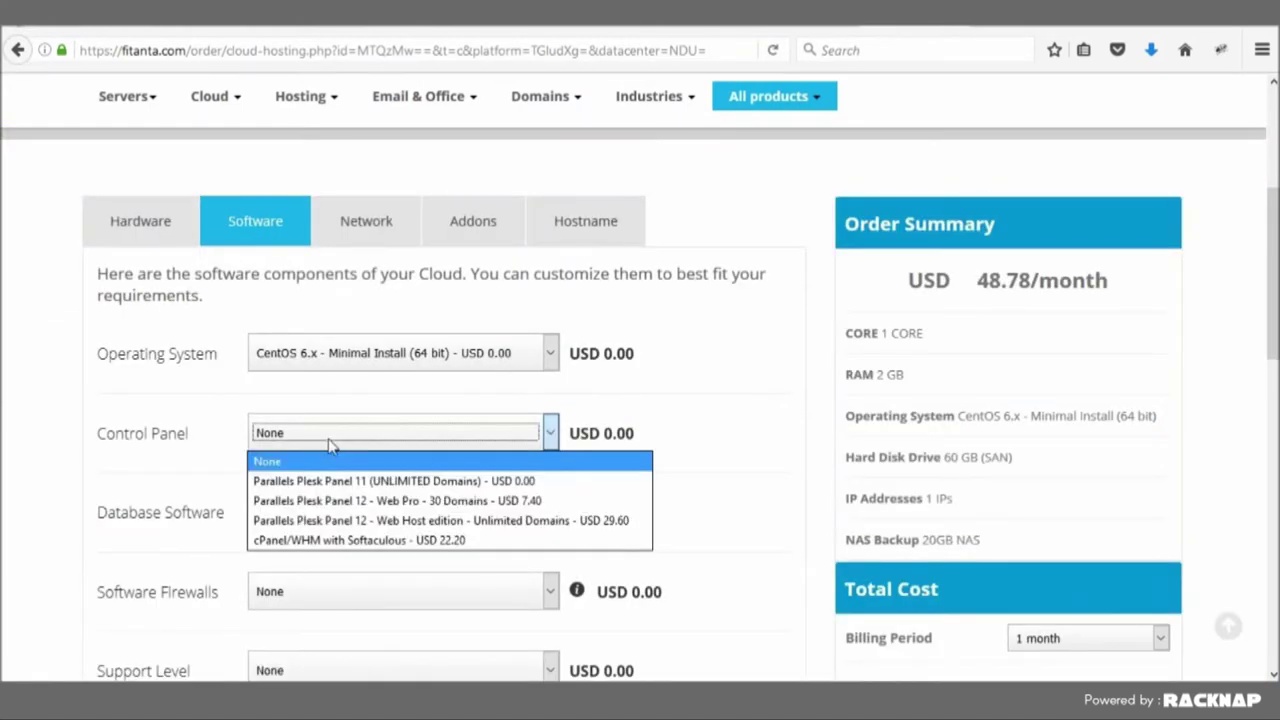
click(428, 501)
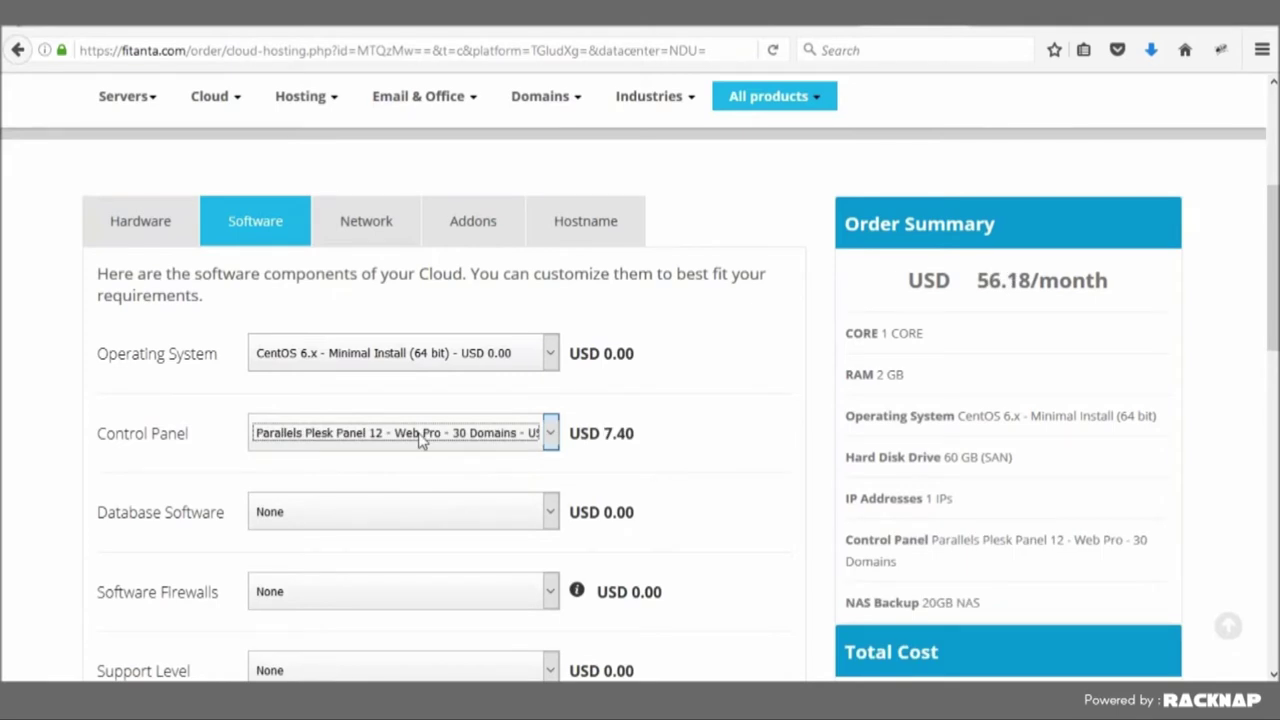
- Move past the Network and Addons options and set the hostname to testingaws1234
click(369, 228)
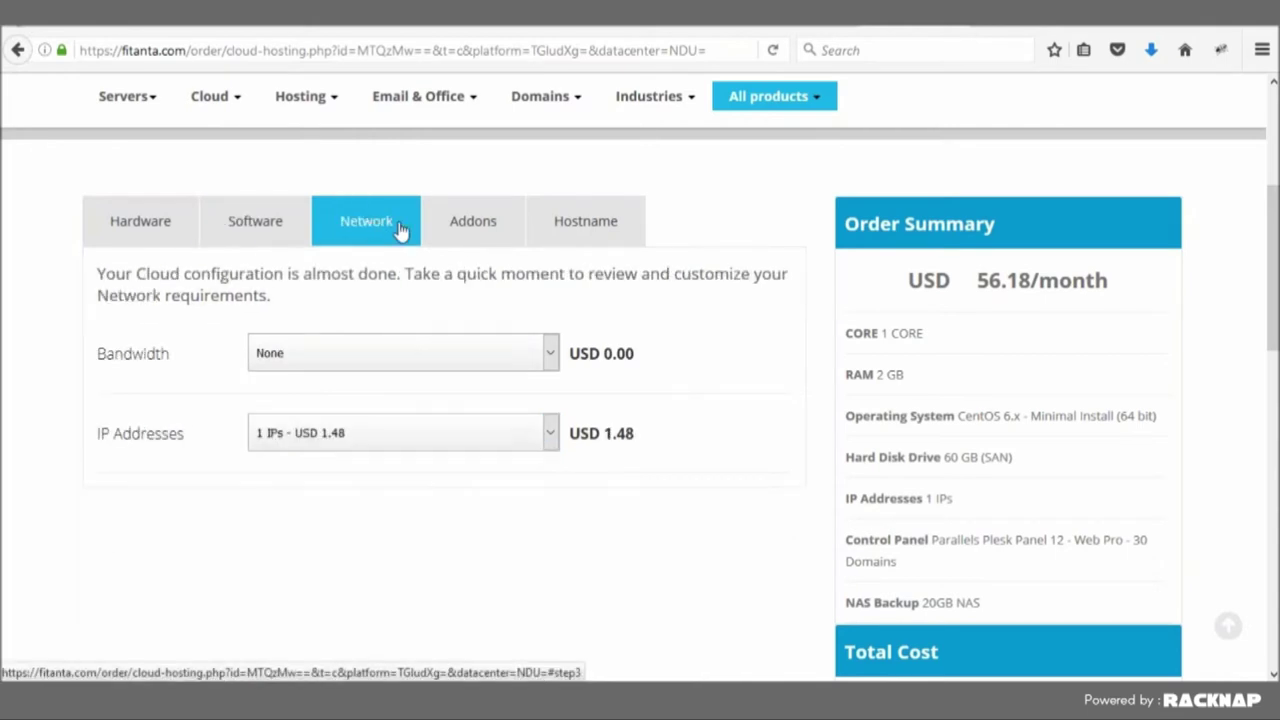
click(470, 234)
click(603, 224)
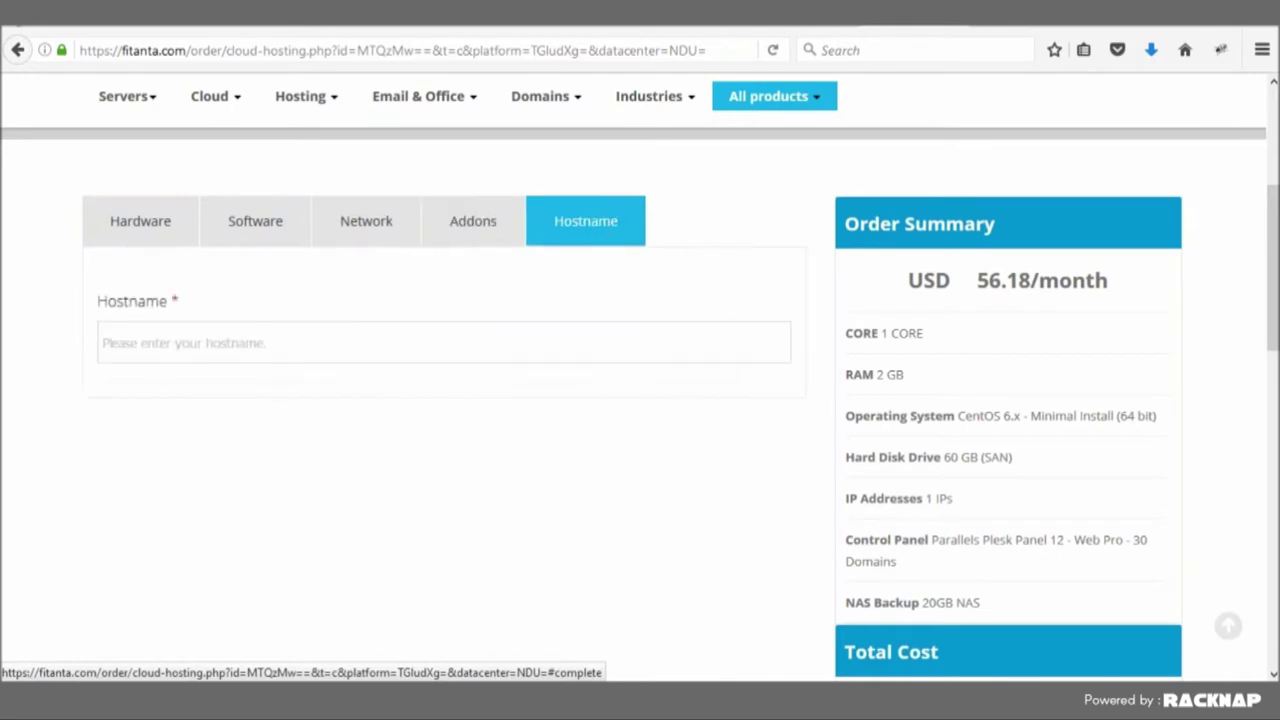
click(268, 340)
text(test)
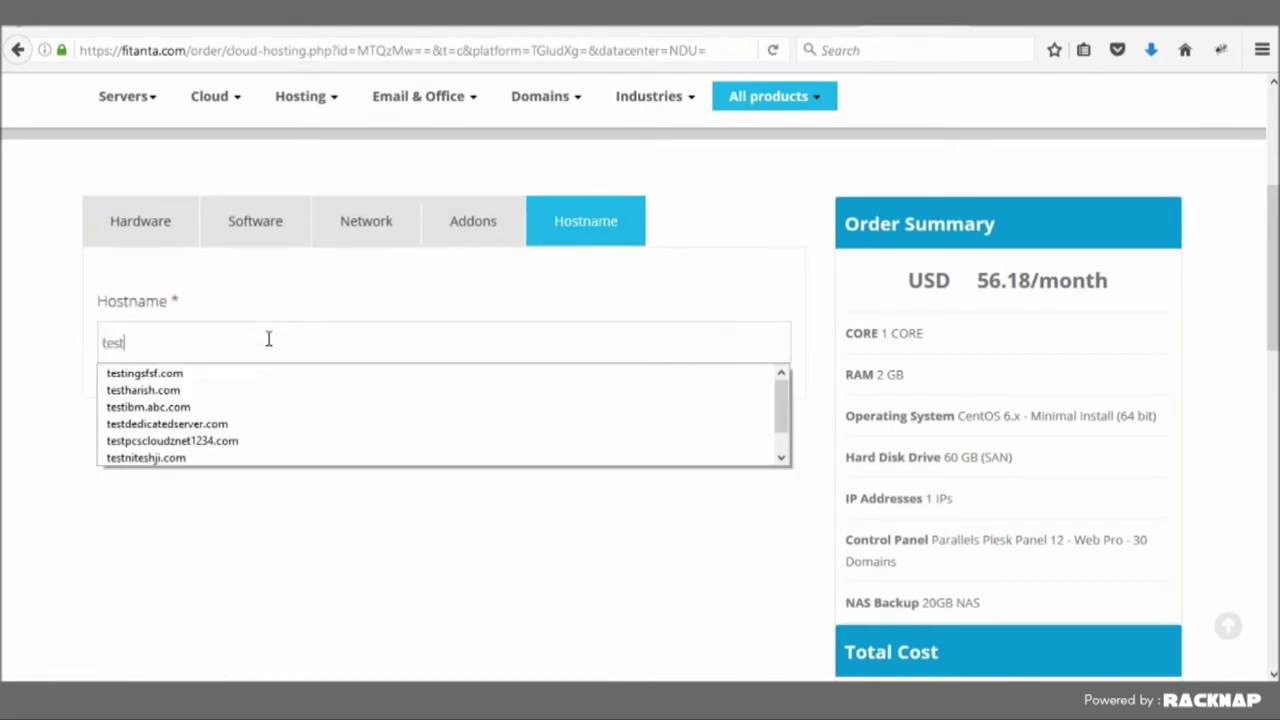
text(inga)
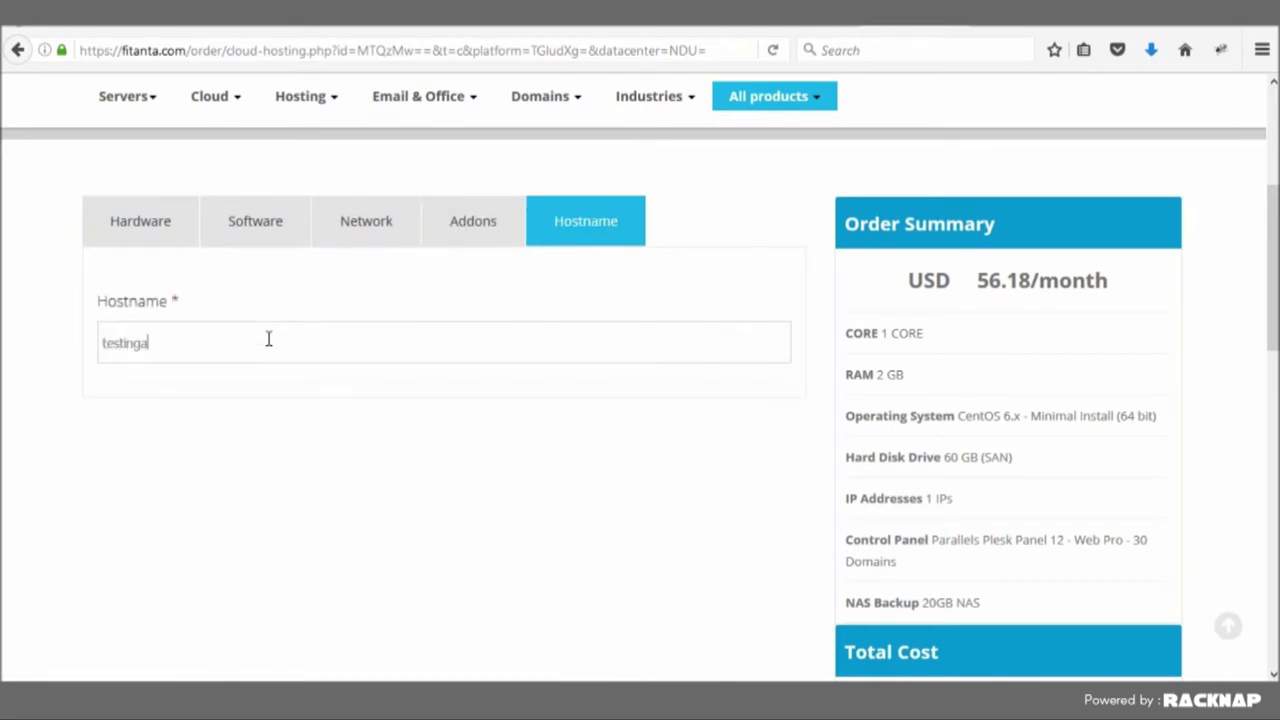
text(ws1234)
scroll(451, 489, down, 4)
- Check out the order and sign in with the returning customer's email and password
click(1007, 636)
drag(354, 289, 67, 290)
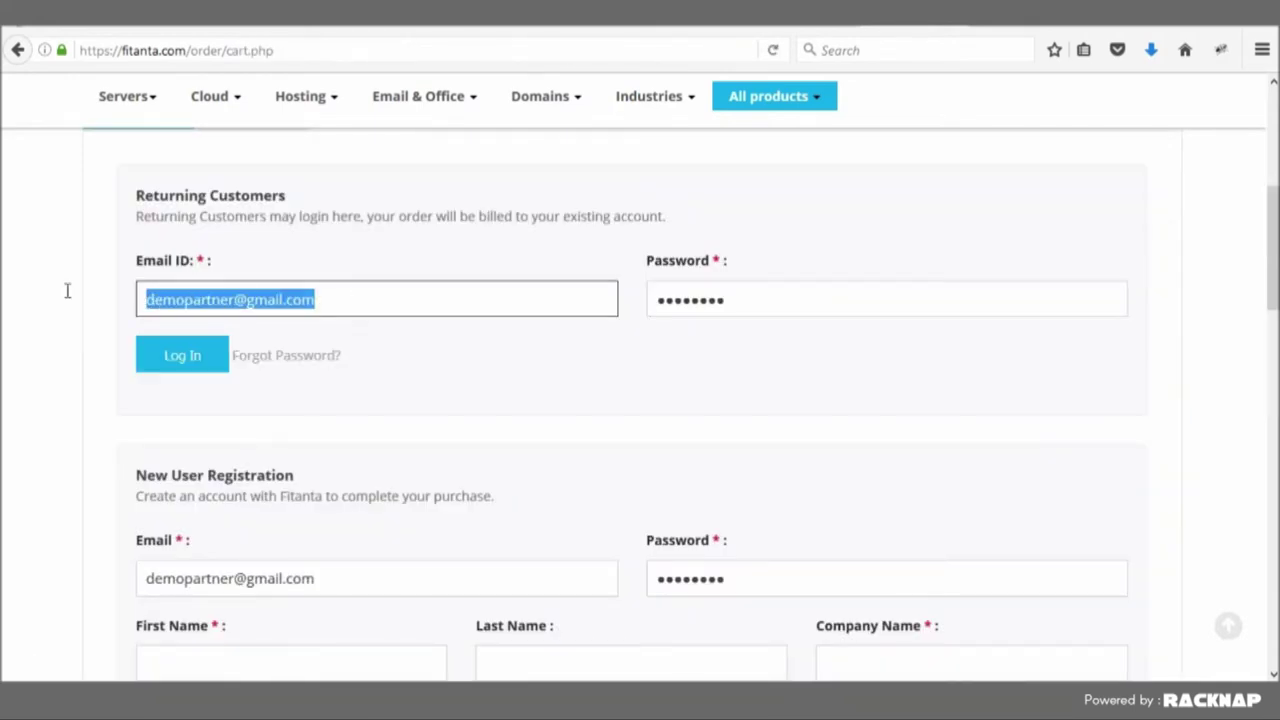
key(ctrl+v)
click(740, 298)
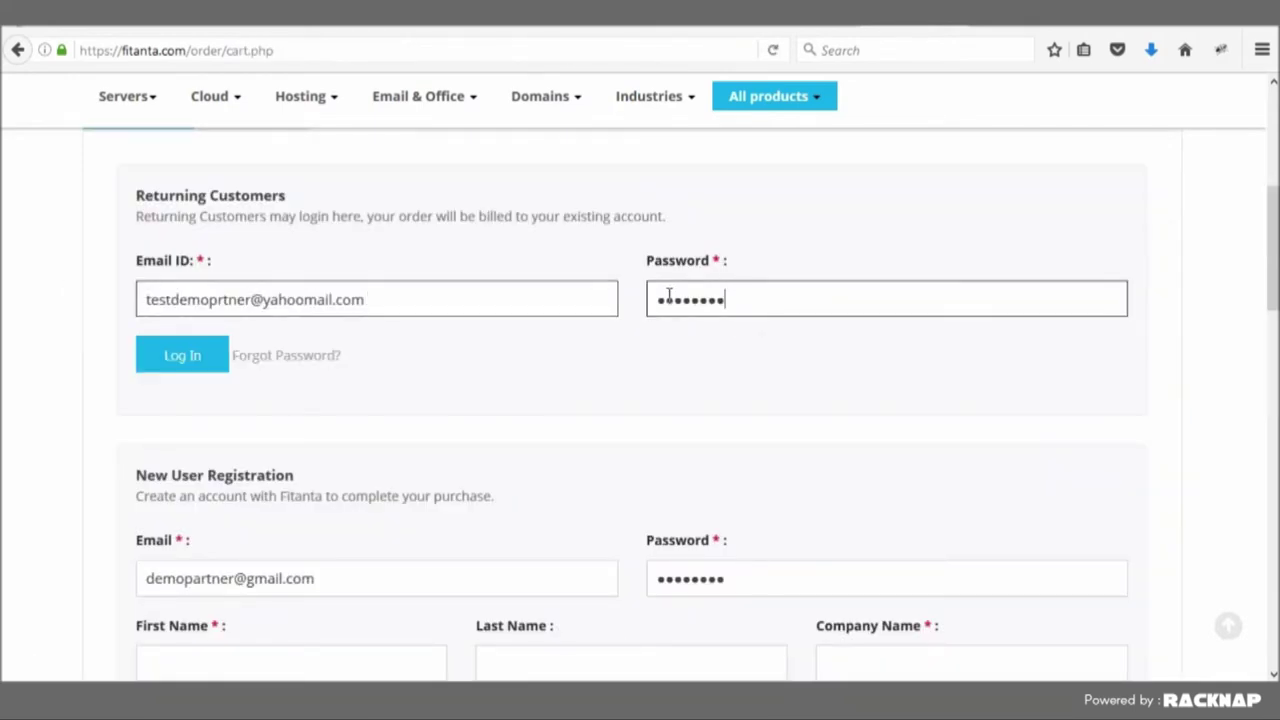
double_click(670, 296)
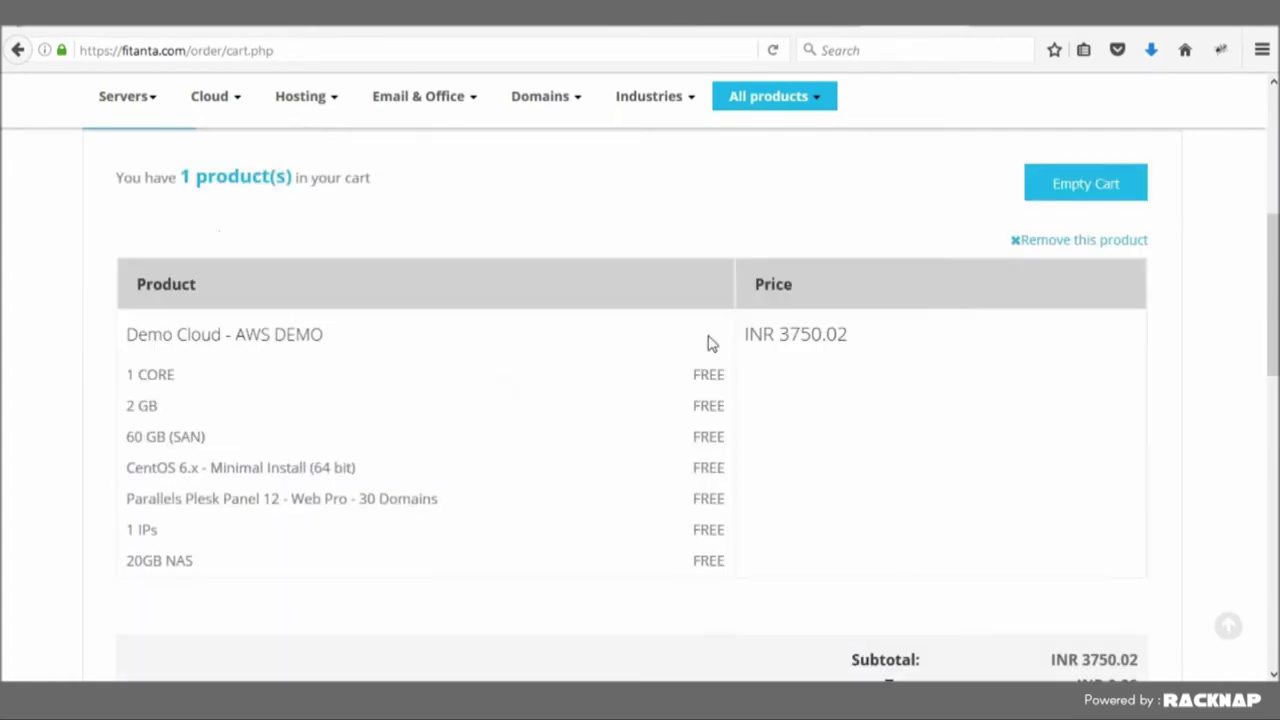
scroll(709, 344, down, 4)
- Pay the INR 3750.02 order by PayPal and submit the prefilled payment details
click(1087, 587)
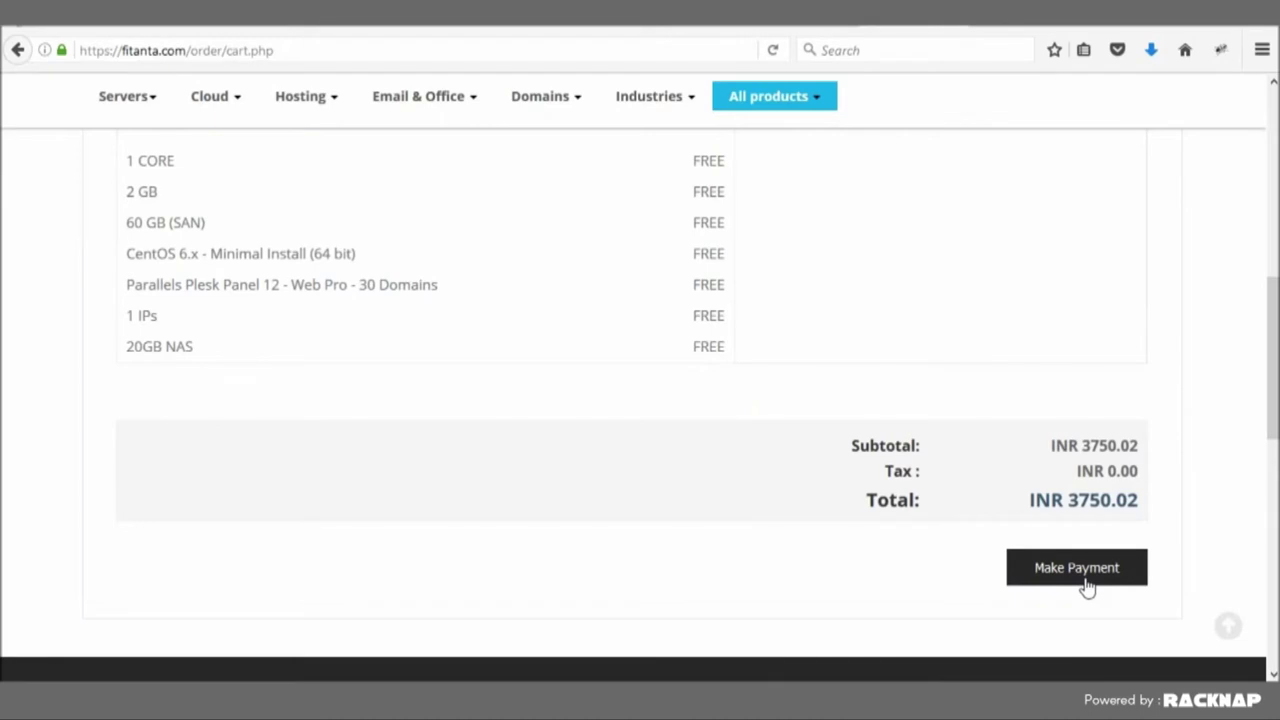
click(1077, 567)
scroll(469, 500, up, 3)
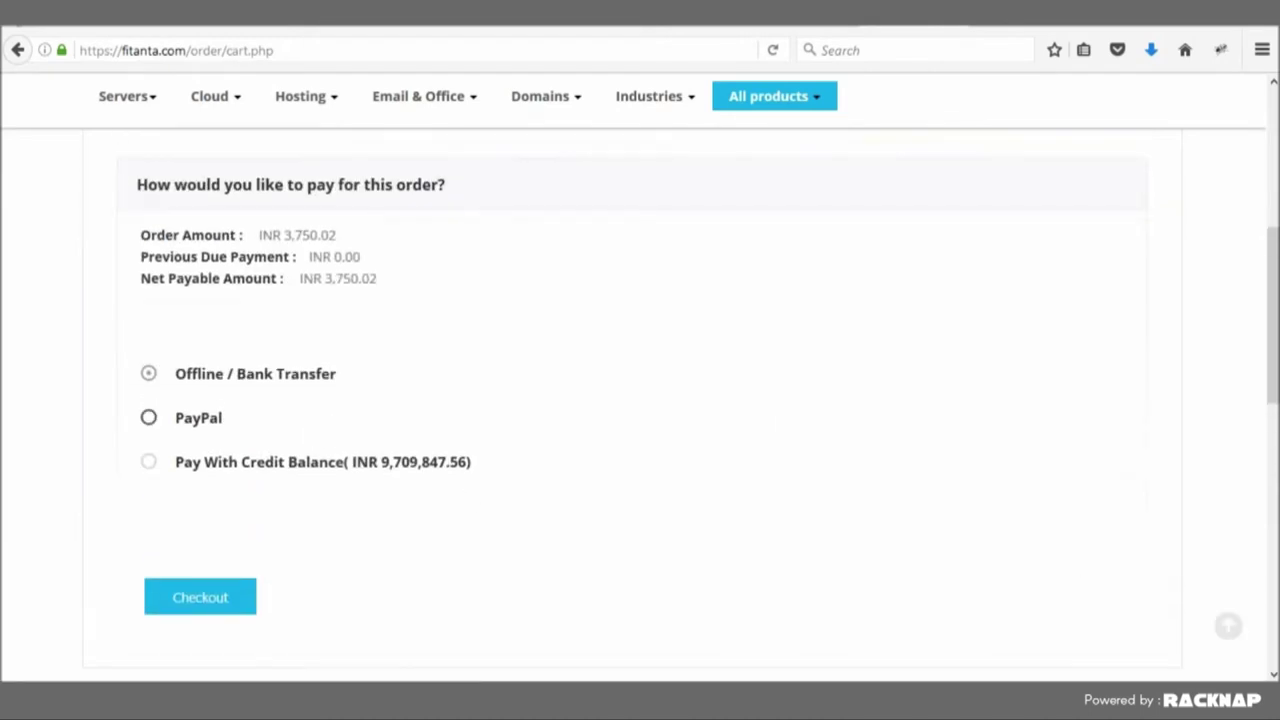
click(149, 420)
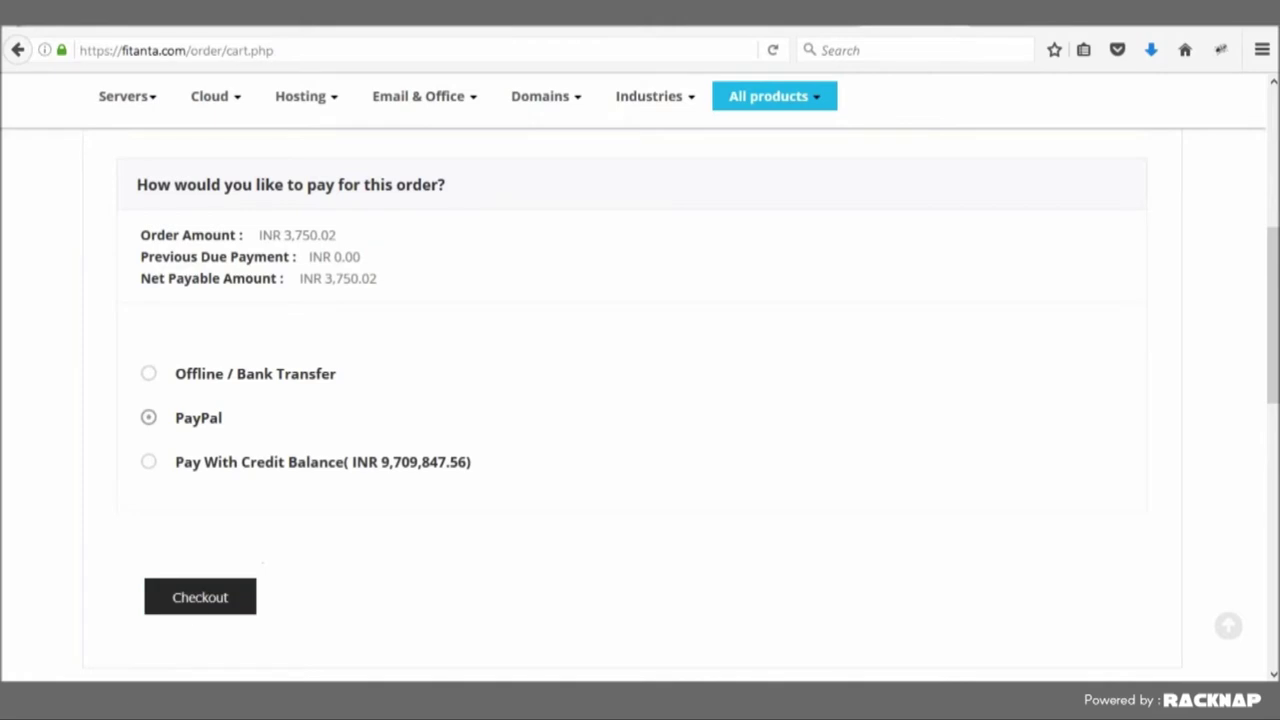
click(200, 597)
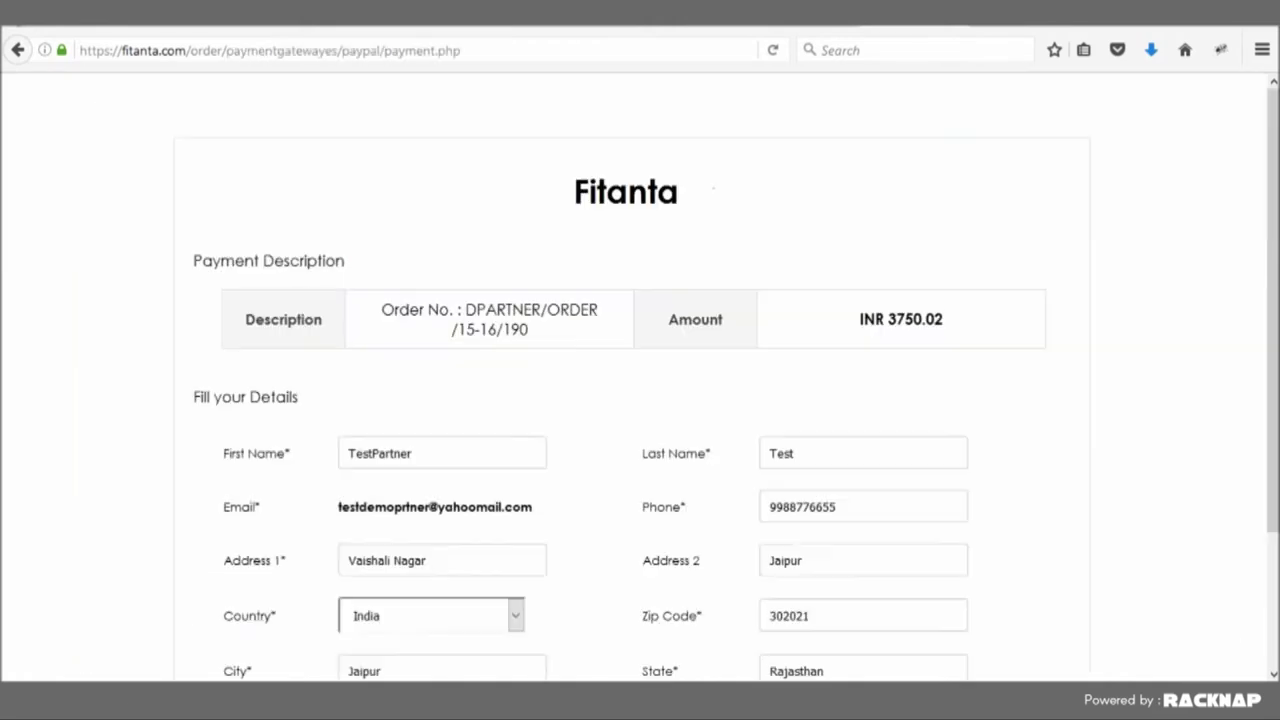
scroll(640, 400, down, 3)
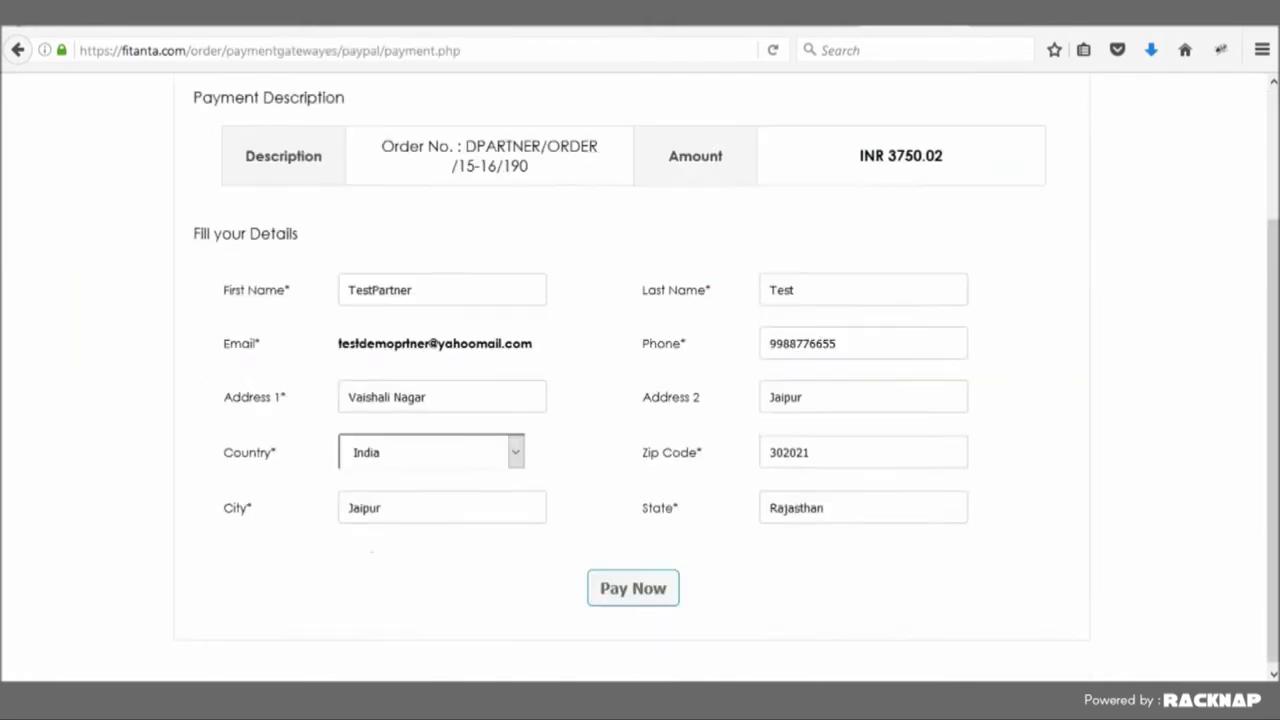
click(614, 583)
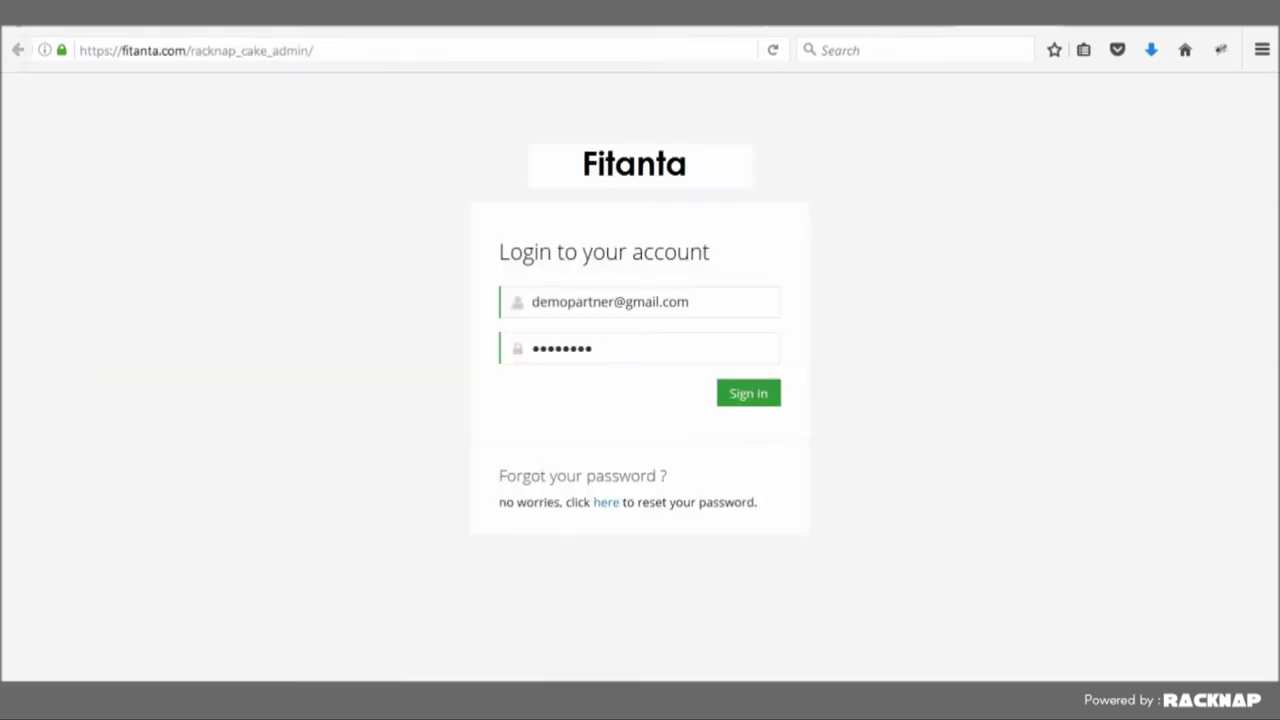
- Sign in to the customer portal and go to My Services > Current Services
click(749, 393)
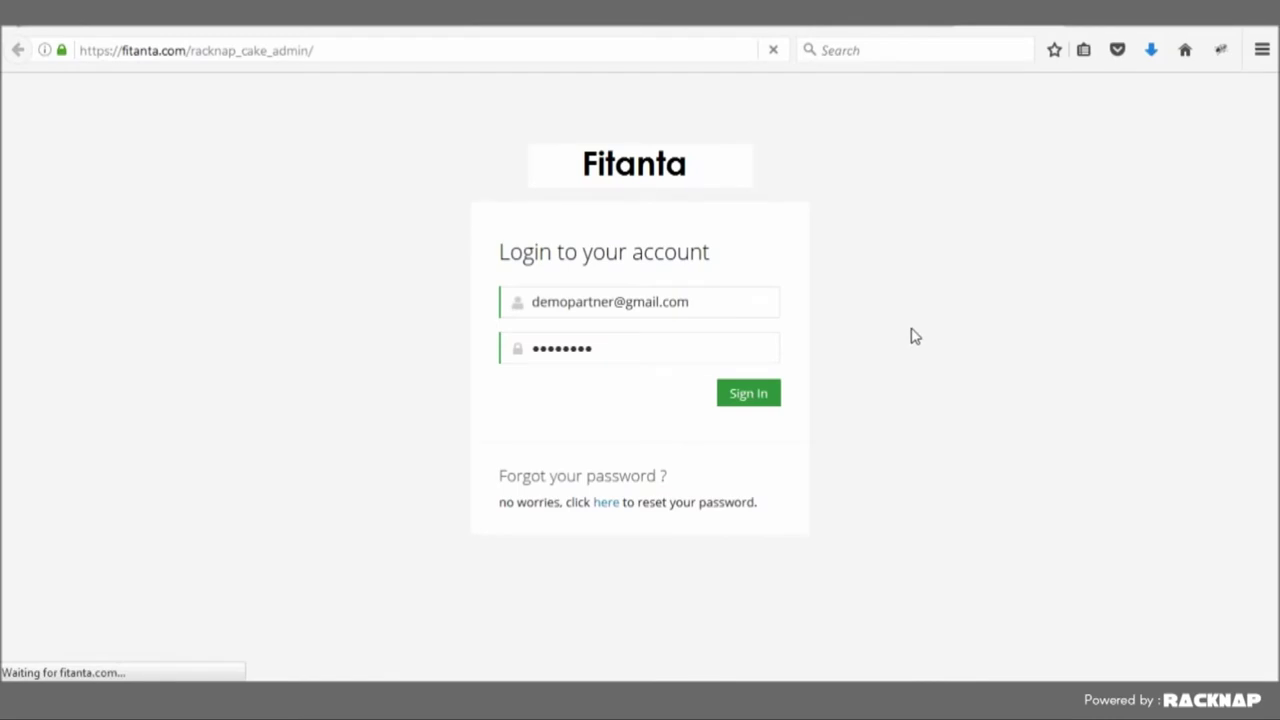
click(1007, 27)
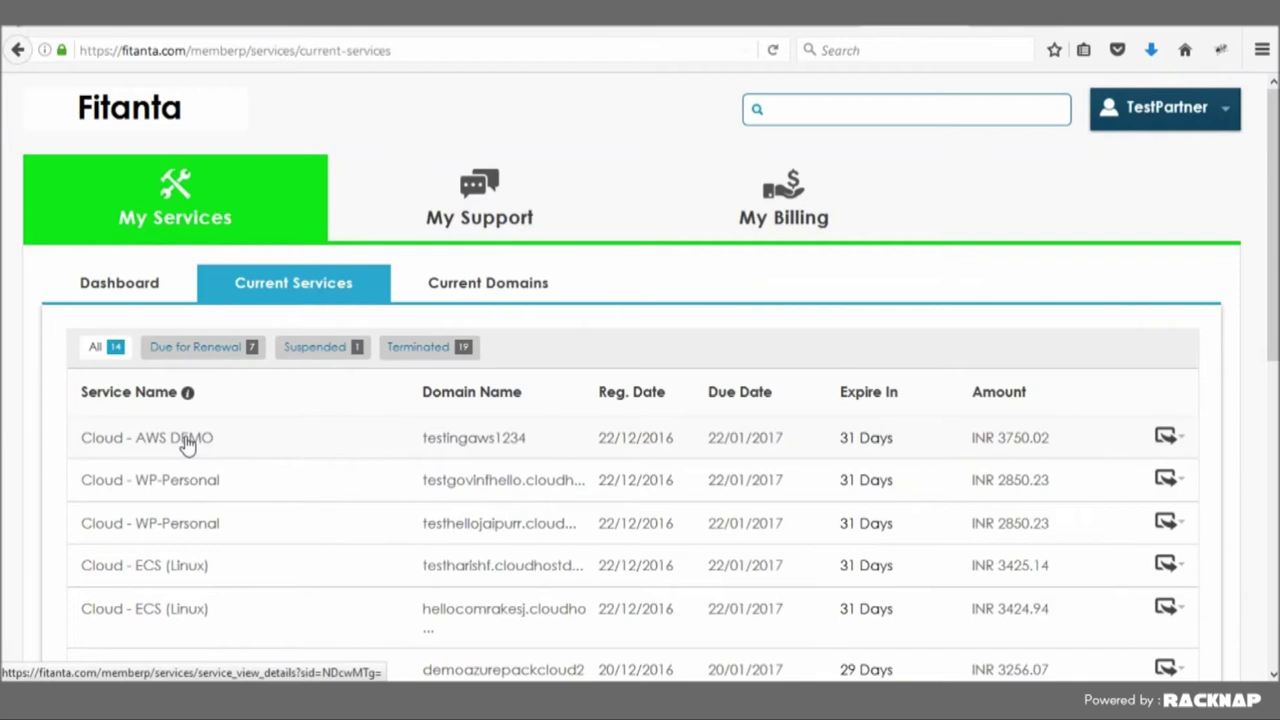
- Open the Cloud - AWS DEMO service for testingaws1234 to view its resource details
click(418, 347)
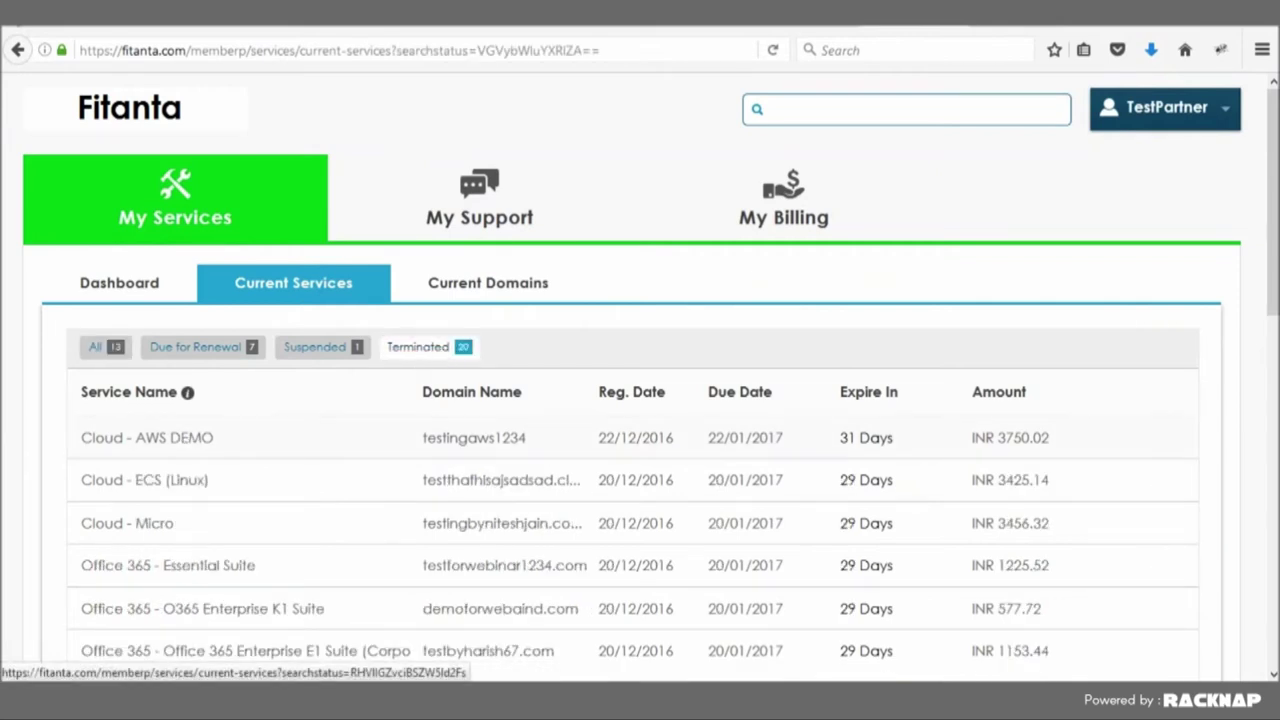
click(673, 457)
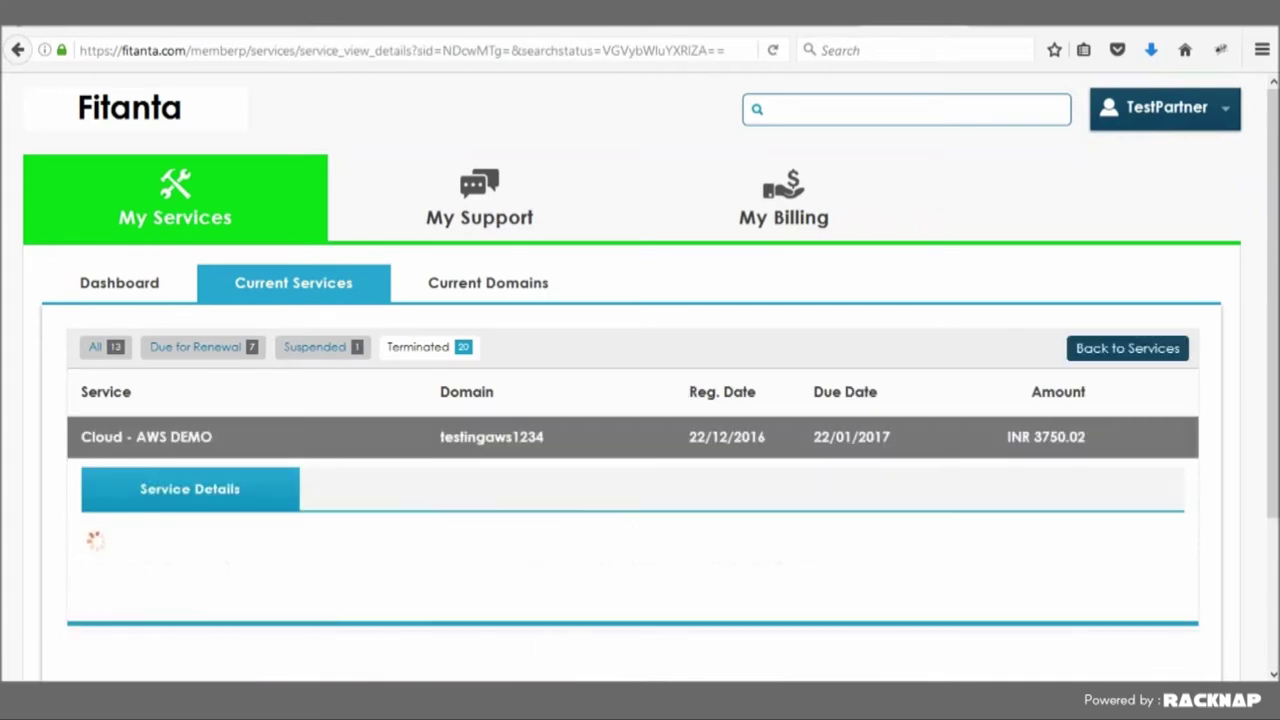
scroll(640, 400, down, 3)
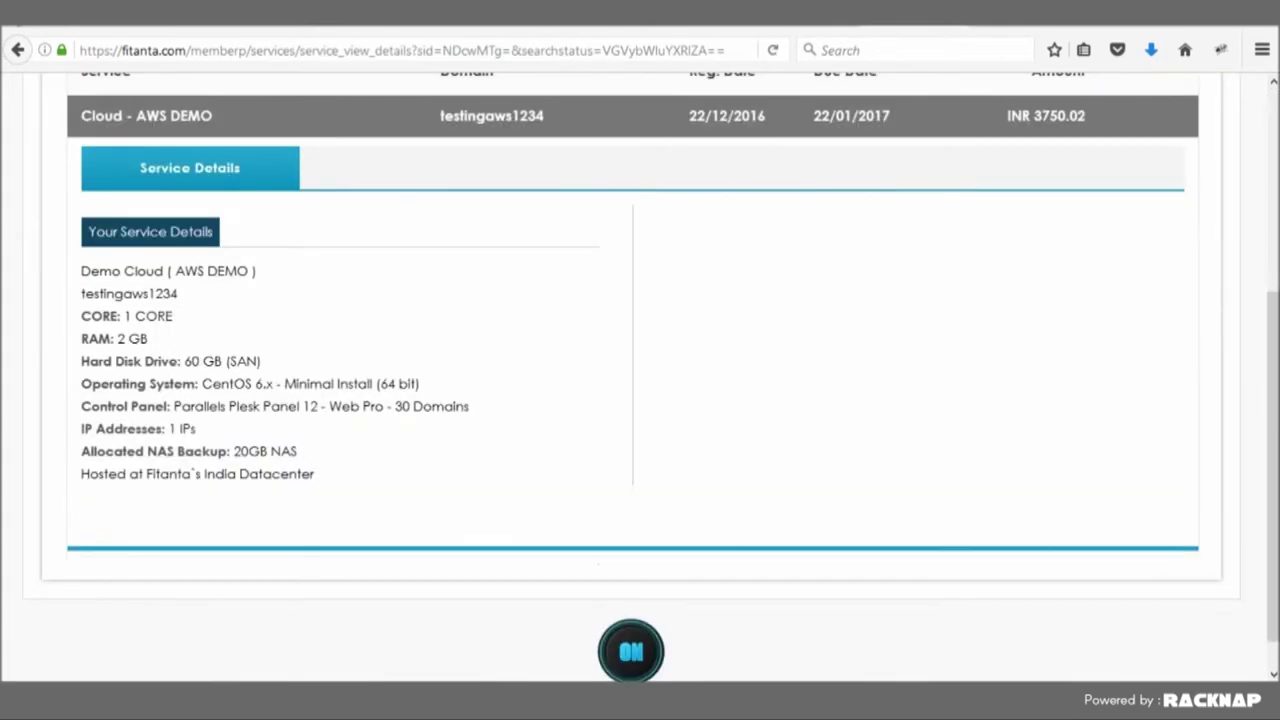
scroll(980, 69, up, 1)
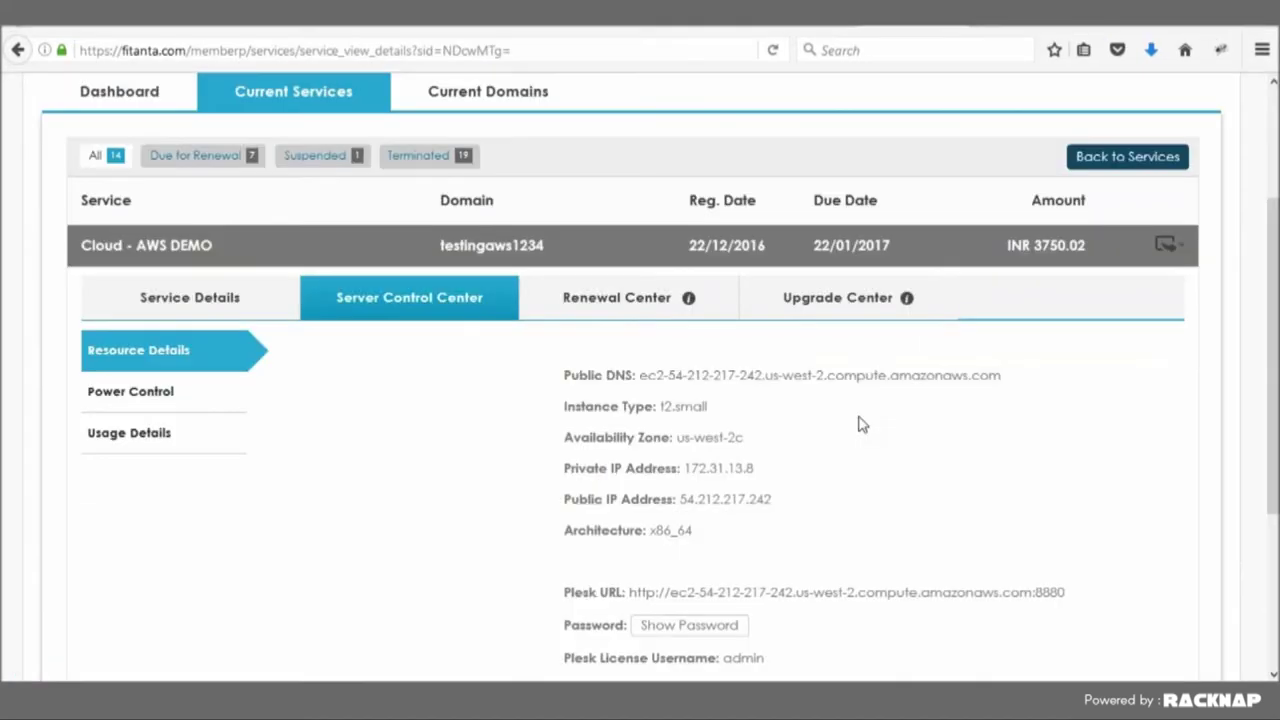
- Use Login to your Panel in Resource Details to enter the server's Plesk panel
scroll(857, 440, down, 3)
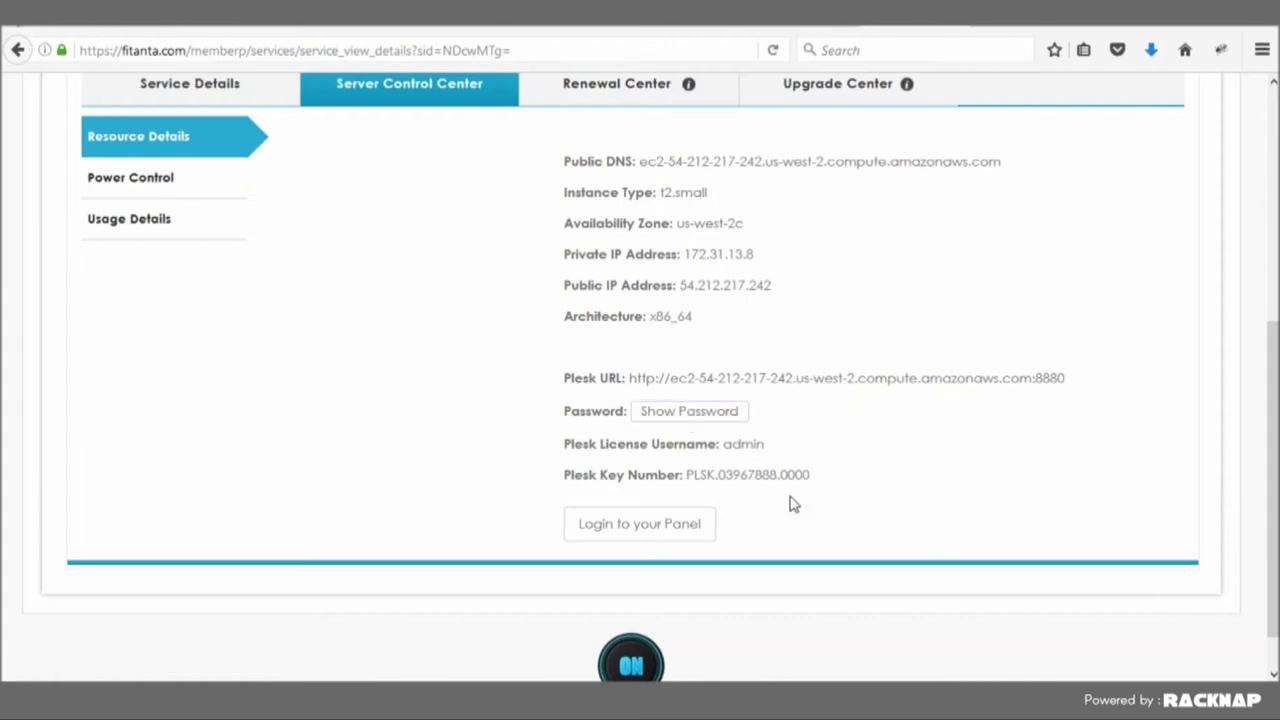
click(625, 527)
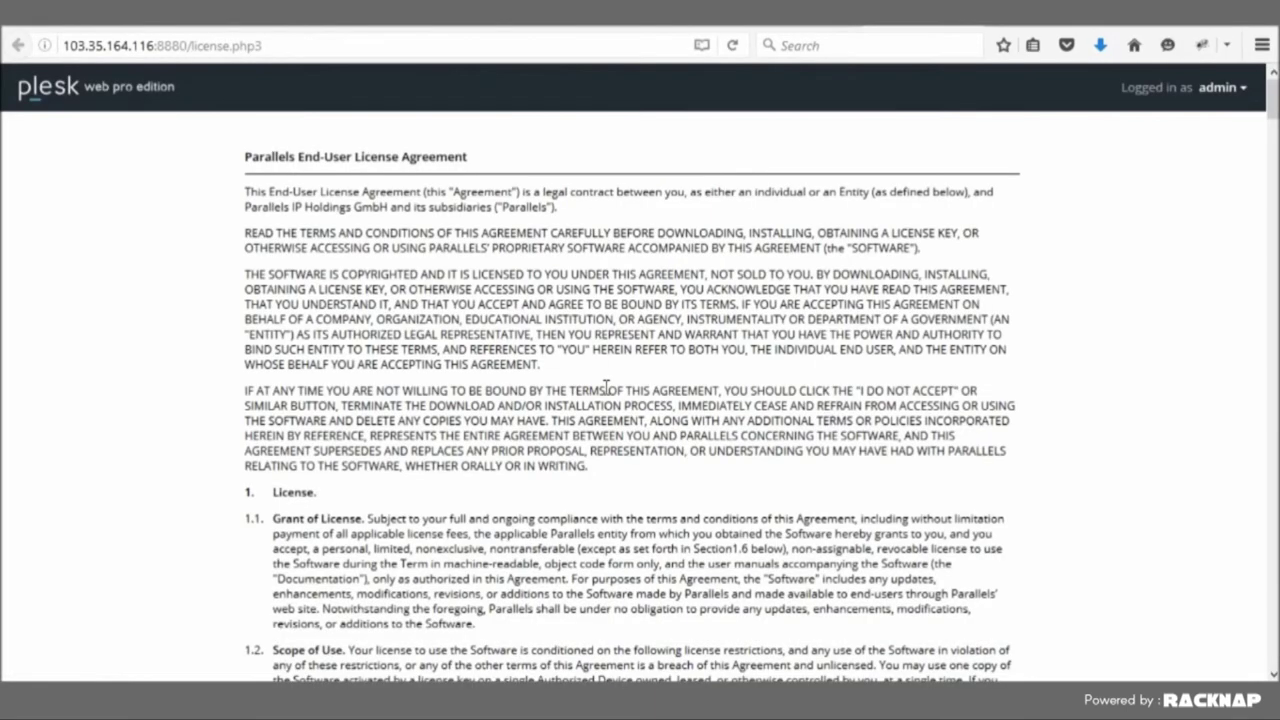
- Scroll through the Parallels End-User License Agreement to the bottom
scroll(604, 388, down, 10)
scroll(604, 388, down, 20)
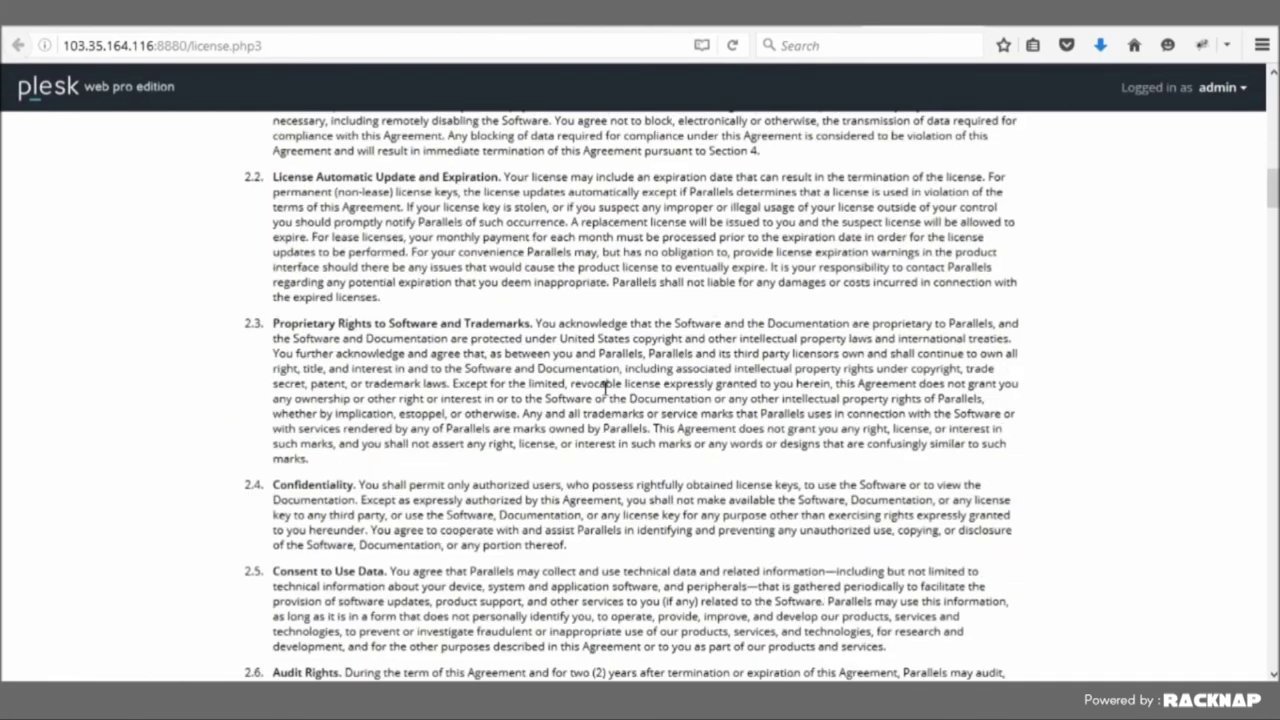
scroll(604, 393, down, 20)
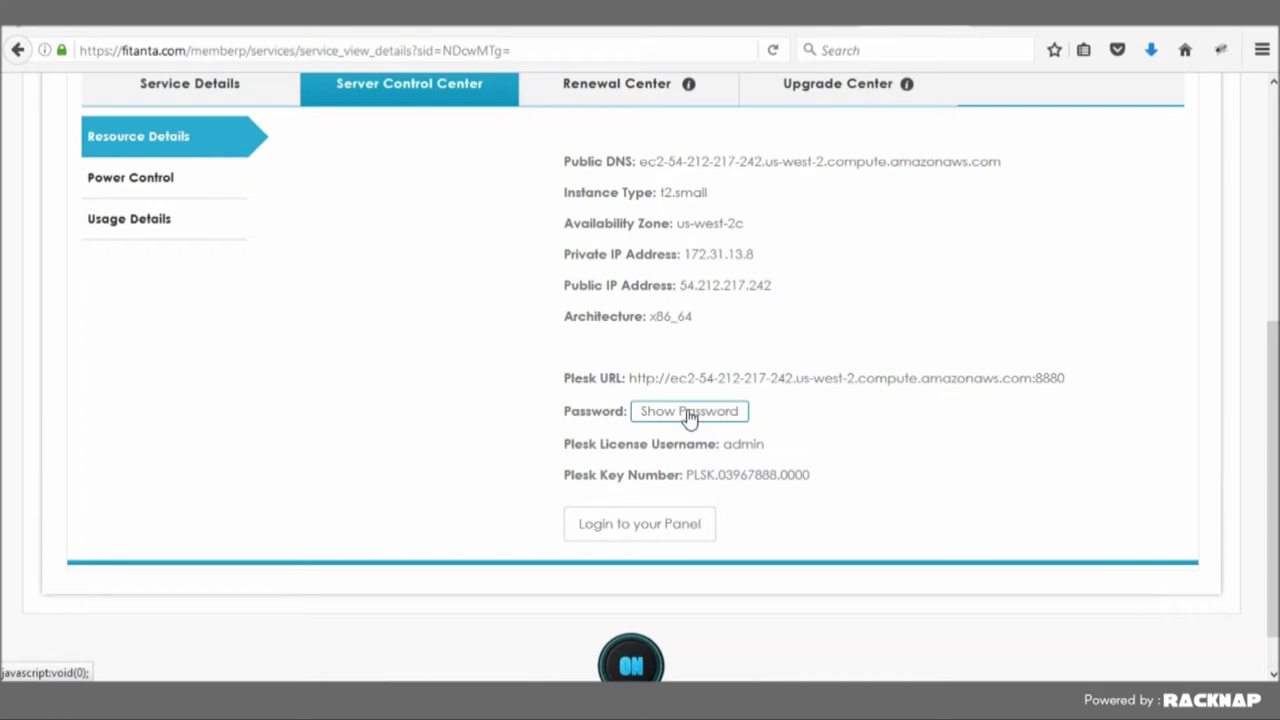
- Select the Plesk URL and the Plesk licence key number in the resource details
drag(637, 378, 1066, 378)
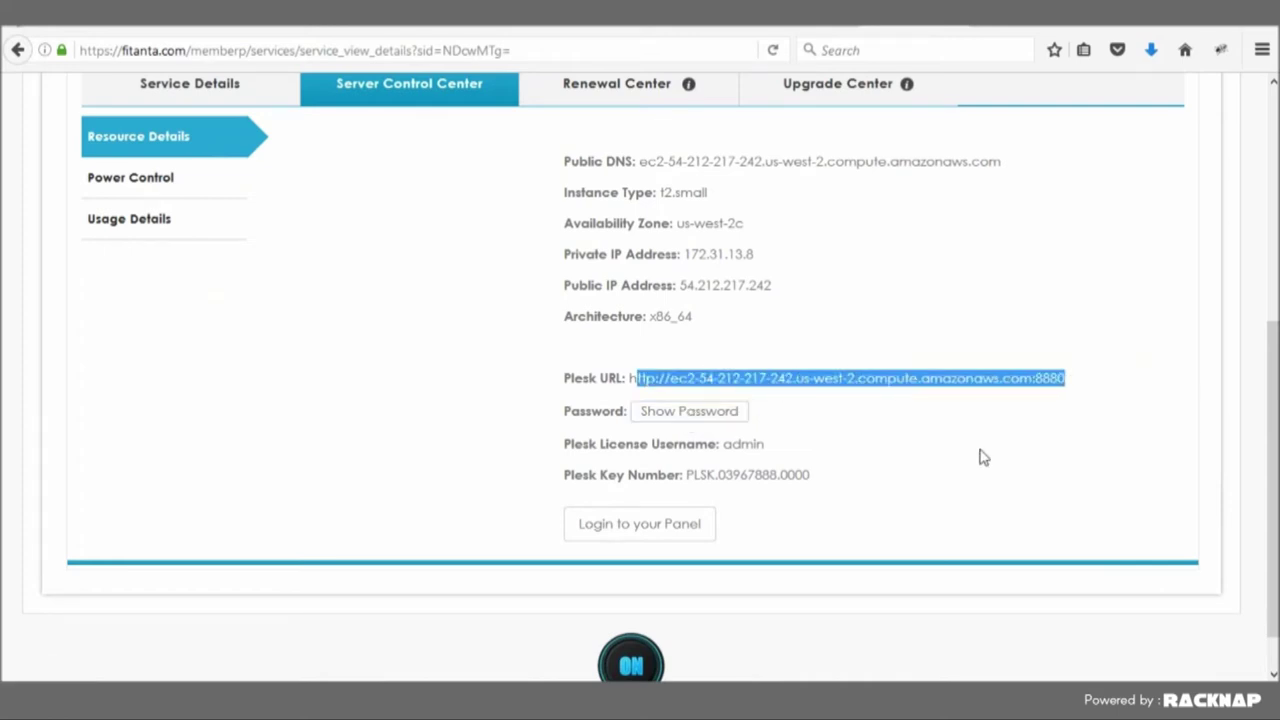
drag(625, 475, 812, 476)
click(827, 483)
drag(689, 474, 782, 476)
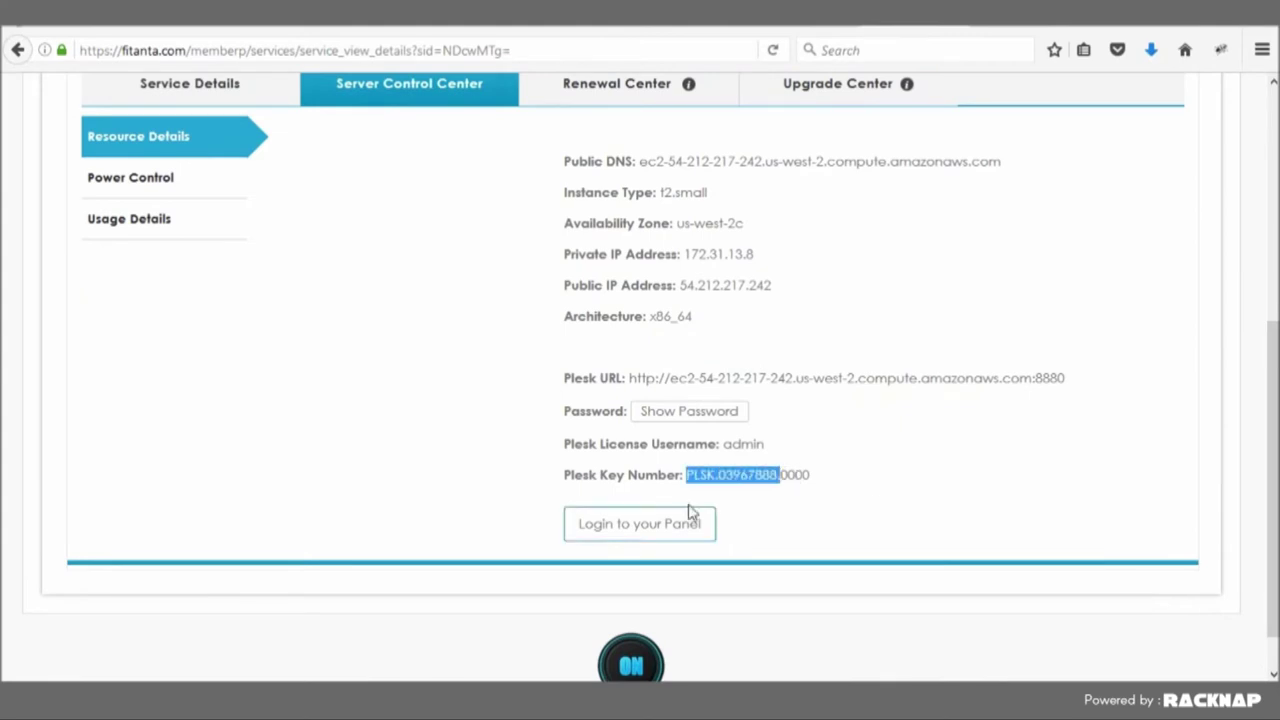
click(792, 504)
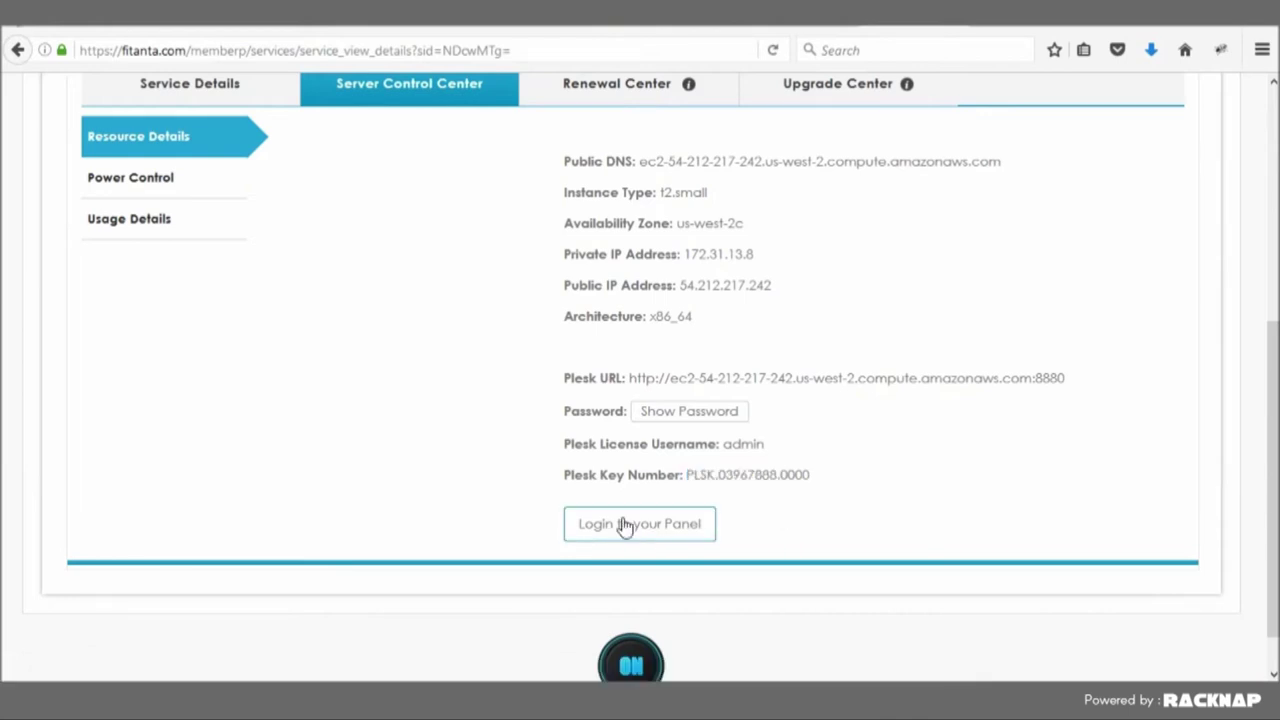